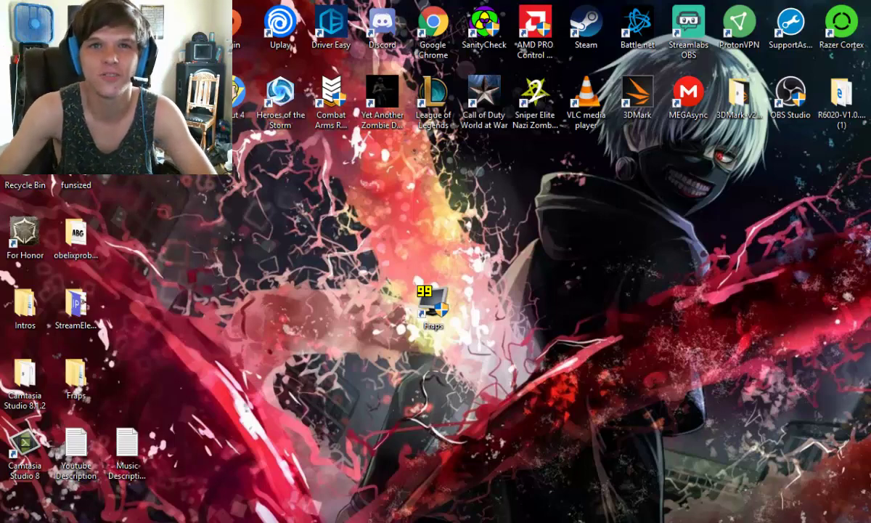
Step: Open Fraps from the desktop and set a custom video capture frame rate of 120 fps
{"action": "double_click", "coordinate": [427, 298]}
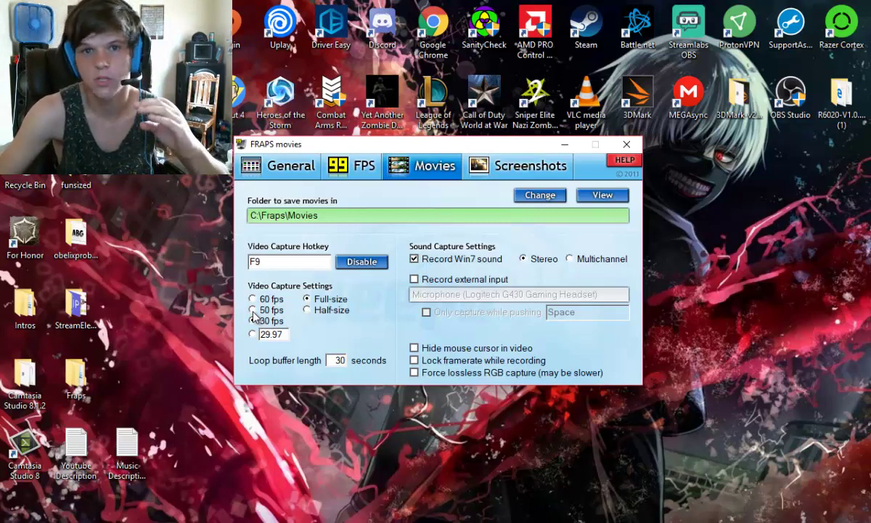
{"action": "left_click", "coordinate": [253, 320]}
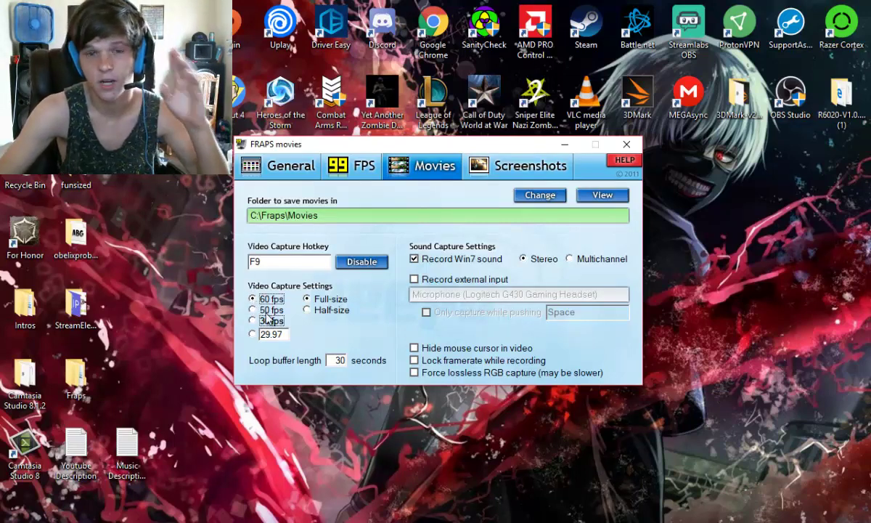
{"action": "double_click", "coordinate": [279, 334]}
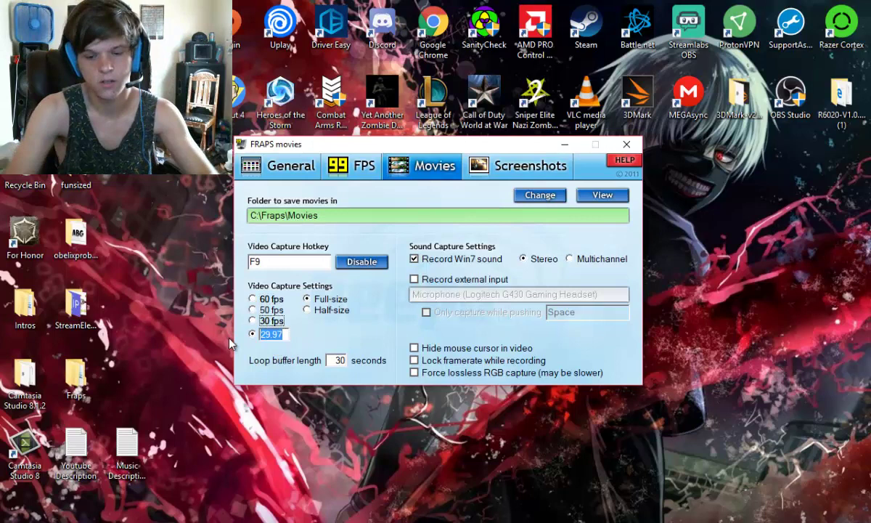
{"action": "type", "text": "1230"}
{"action": "key", "text": "BackSpace"}
{"action": "key", "text": "BackSpace"}
{"action": "key", "text": "BackSpace"}
{"action": "key", "text": "BackSpace"}
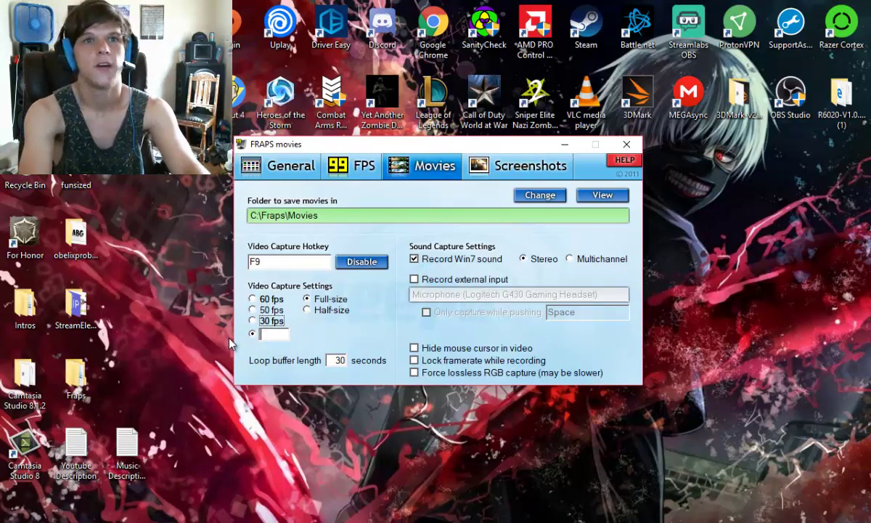
{"action": "type", "text": "120"}
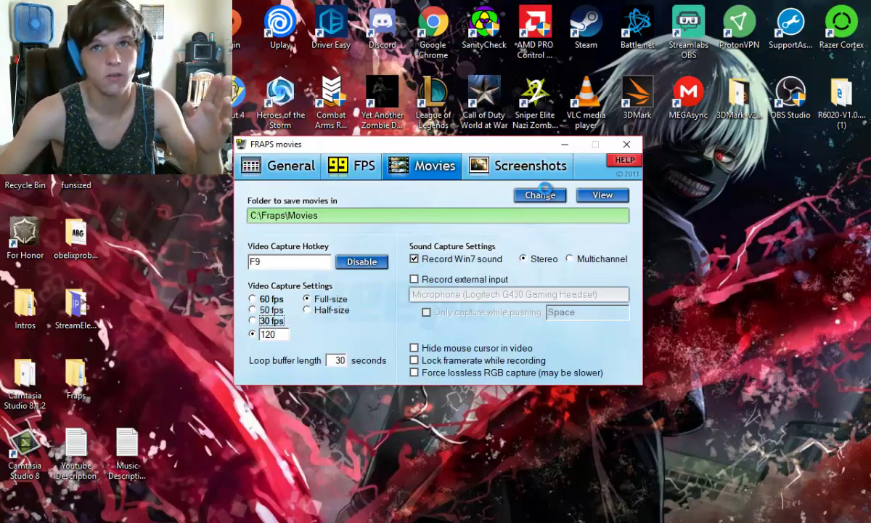
{"action": "left_click", "coordinate": [537, 195]}
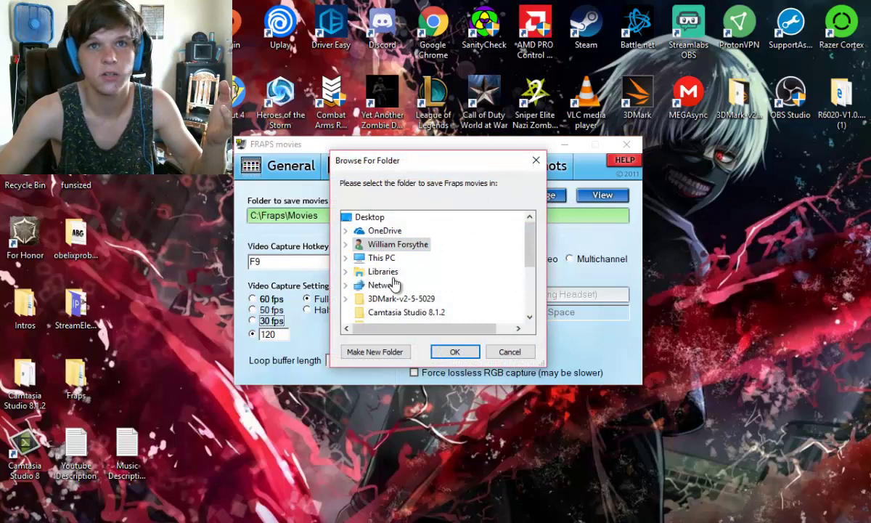
{"action": "double_click", "coordinate": [383, 271]}
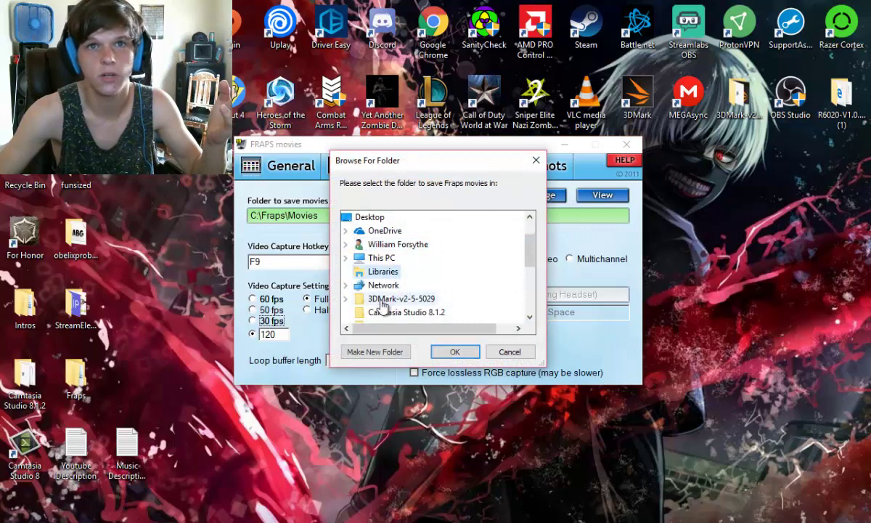
{"action": "left_click", "coordinate": [498, 356]}
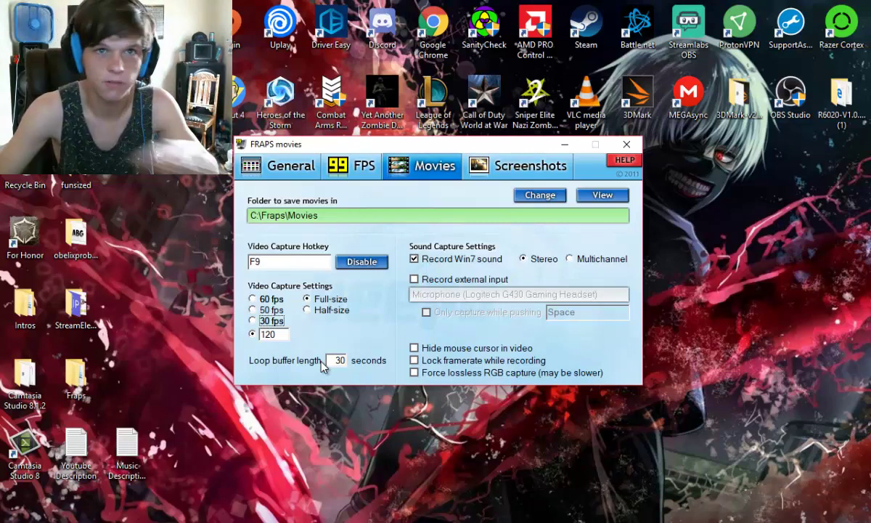
Step: Enable the FPS benchmark setting and set the frame rate overlay to be hidden
{"action": "left_click", "coordinate": [341, 166]}
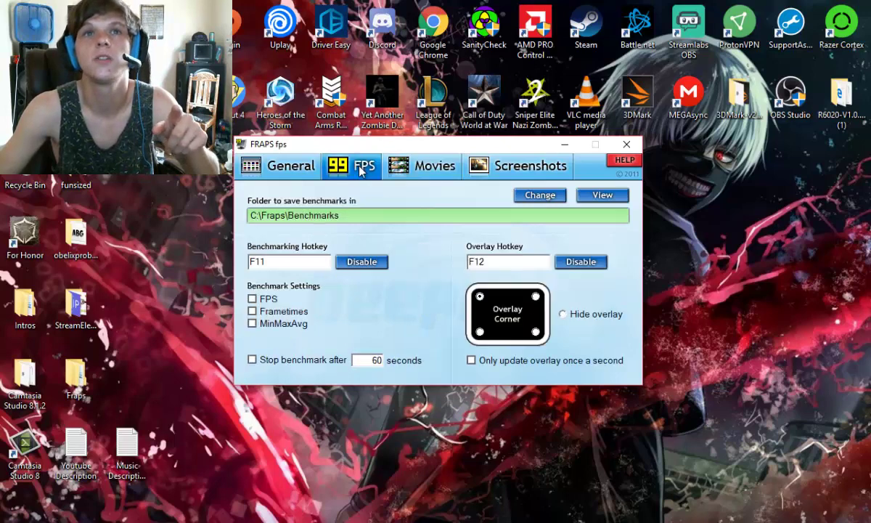
{"action": "left_click", "coordinate": [252, 298]}
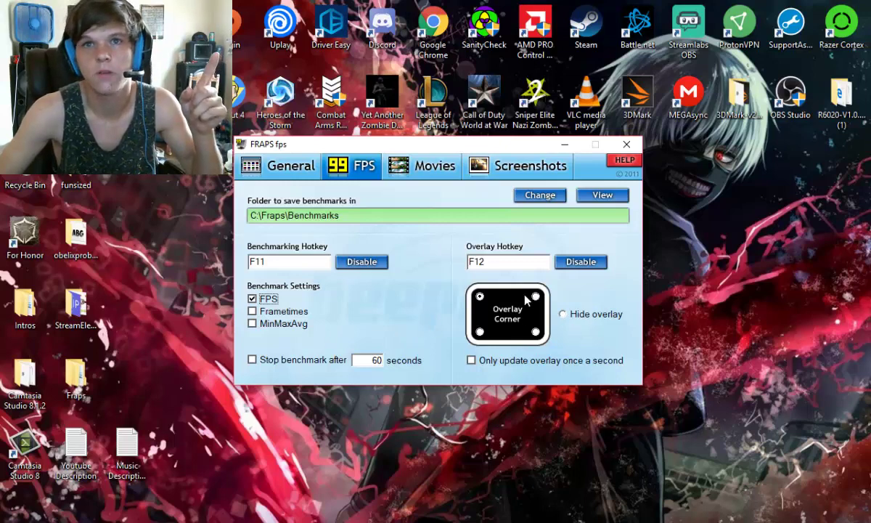
{"action": "left_click", "coordinate": [509, 325]}
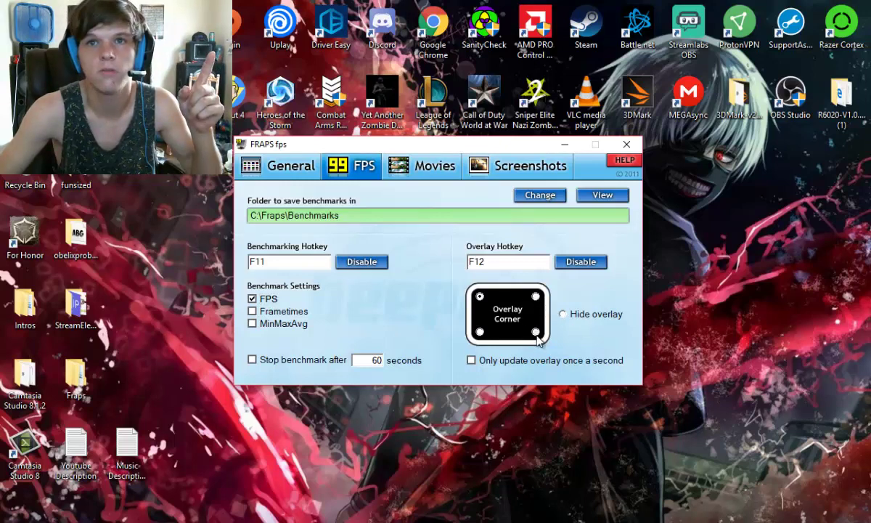
{"action": "left_click", "coordinate": [564, 314]}
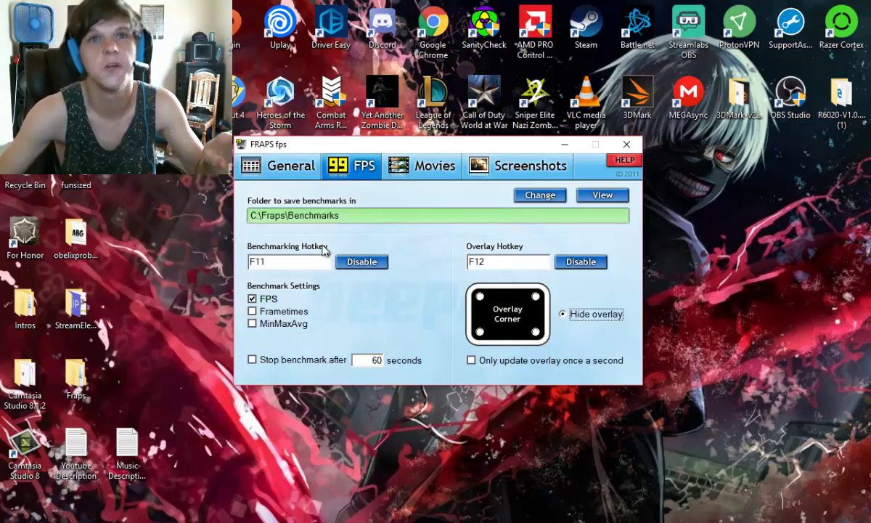
{"action": "left_click", "coordinate": [434, 169]}
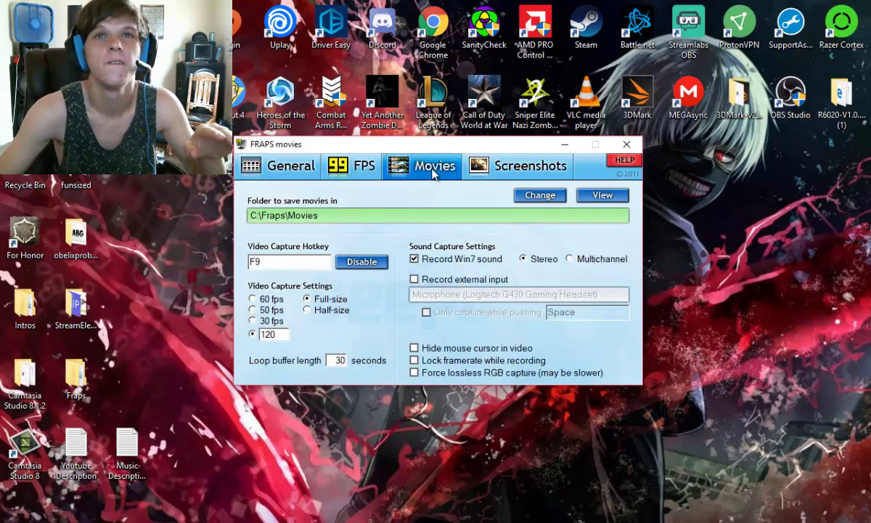
{"action": "left_click", "coordinate": [415, 349]}
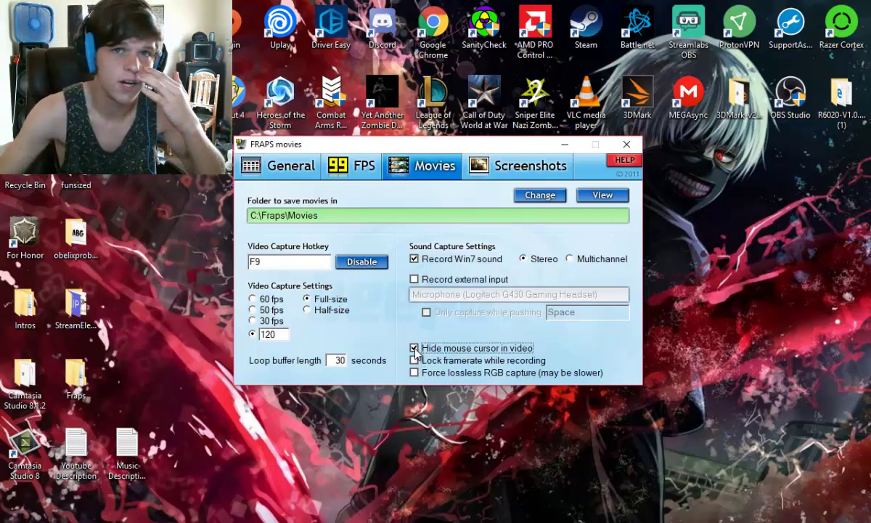
{"action": "left_click", "coordinate": [415, 349]}
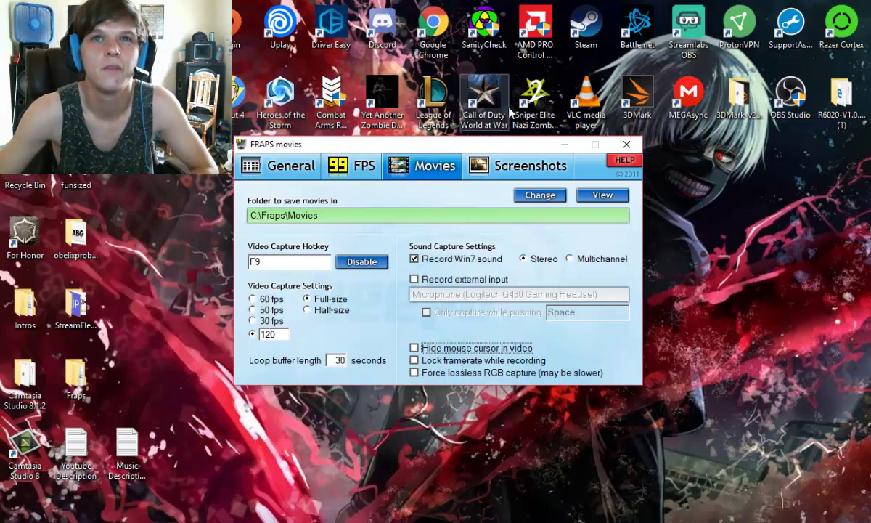
Step: Set the image format for Fraps screenshots to JPG
{"action": "left_click", "coordinate": [517, 169]}
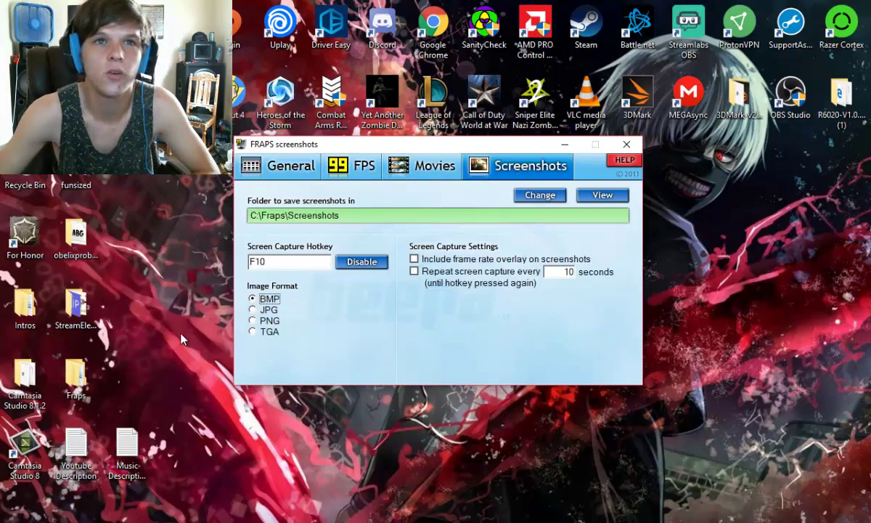
{"action": "left_click", "coordinate": [253, 310]}
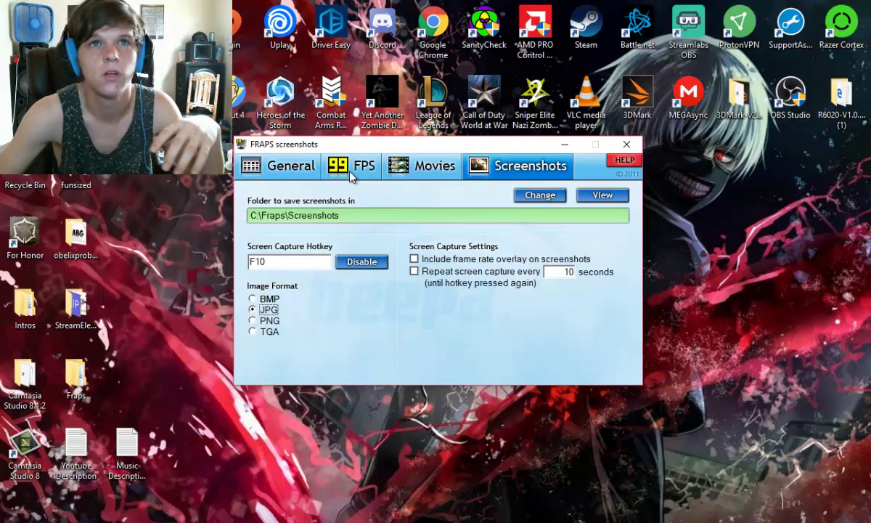
{"action": "left_click", "coordinate": [331, 161]}
{"action": "left_click", "coordinate": [413, 165]}
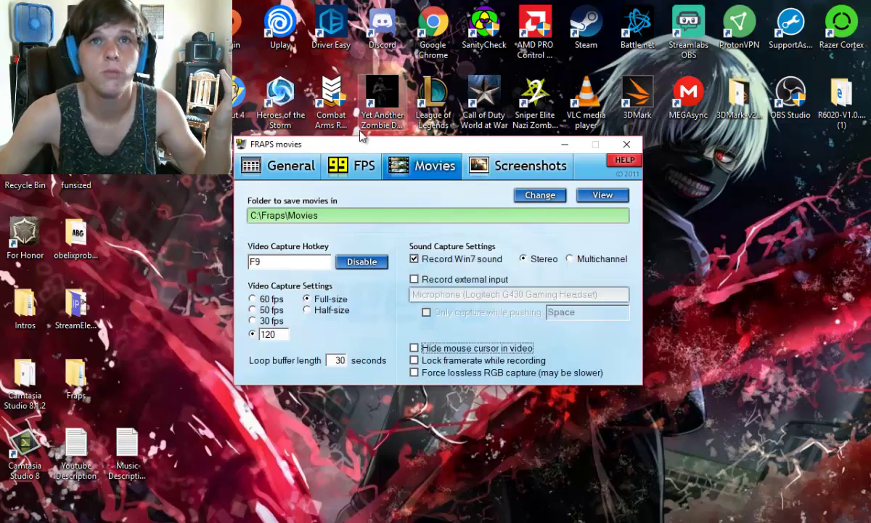
{"action": "left_click", "coordinate": [347, 179]}
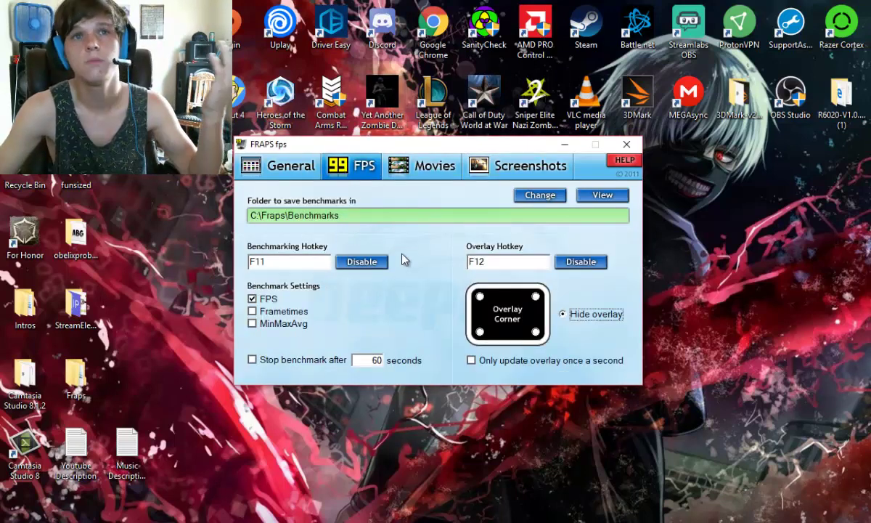
{"action": "left_click", "coordinate": [414, 166]}
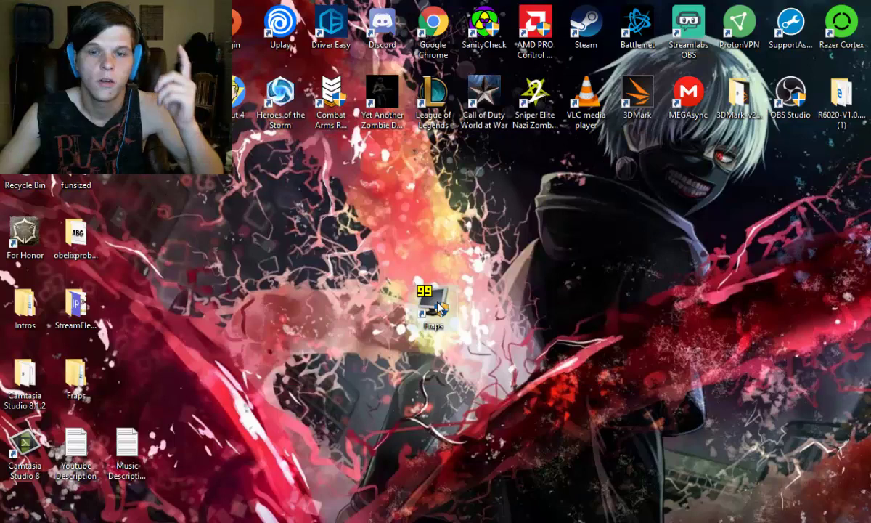
Step: Open the compatibility properties of the Fraps desktop shortcut and try the option to run the program as an administrator
{"action": "right_click", "coordinate": [438, 307]}
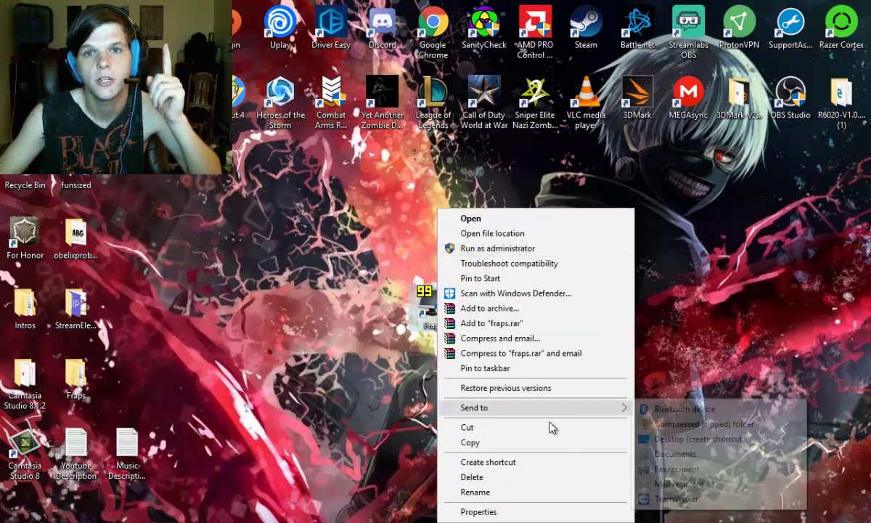
{"action": "left_click", "coordinate": [535, 510]}
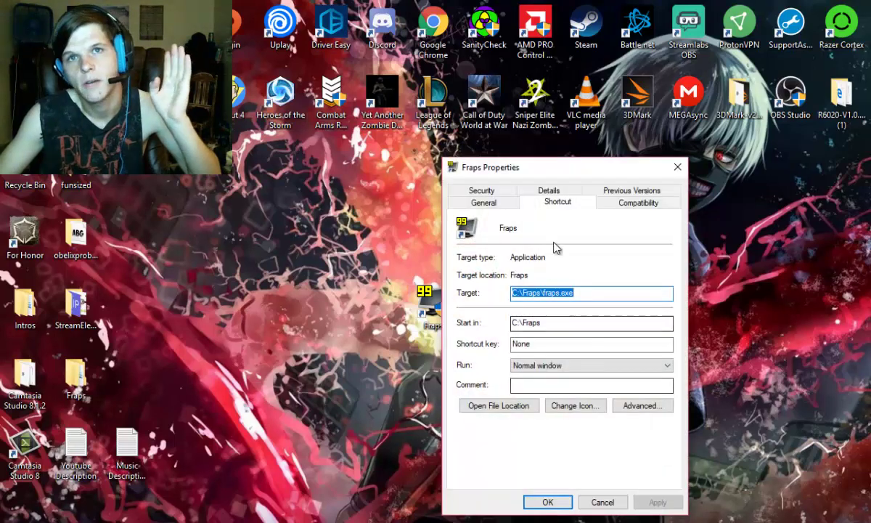
{"action": "left_click", "coordinate": [639, 203]}
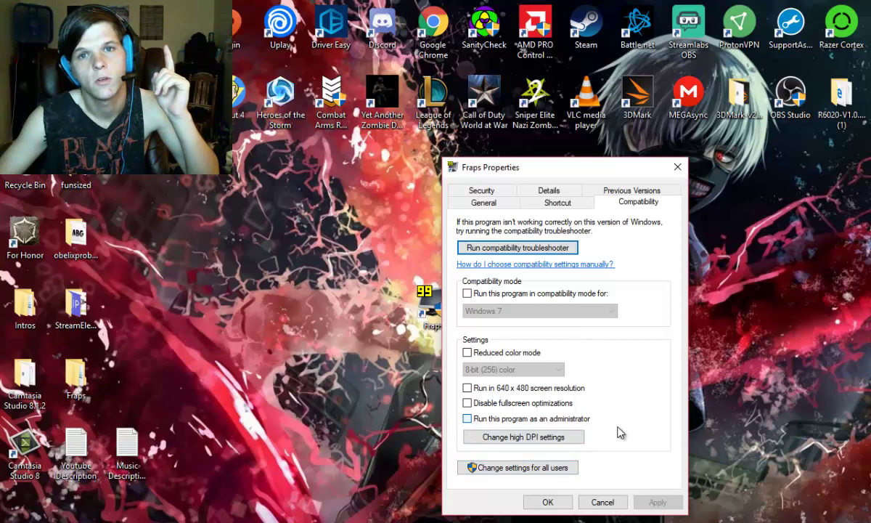
{"action": "left_click", "coordinate": [572, 420]}
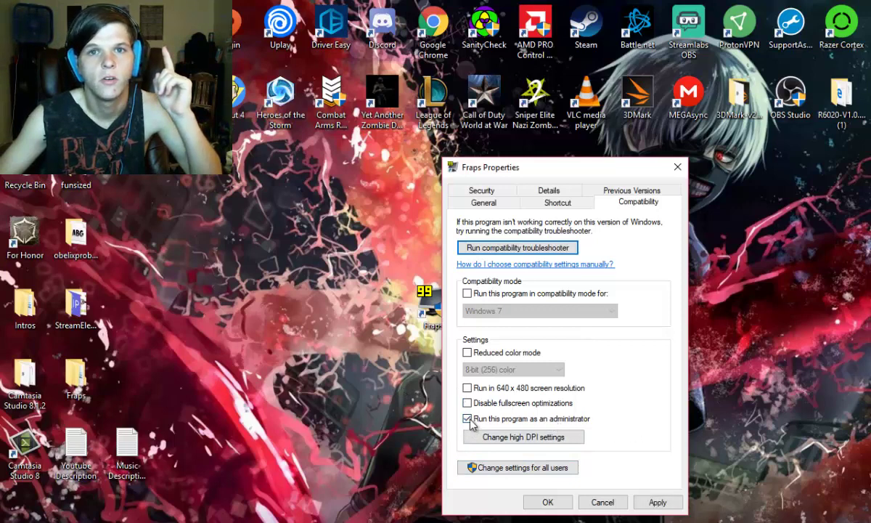
{"action": "left_click", "coordinate": [468, 420]}
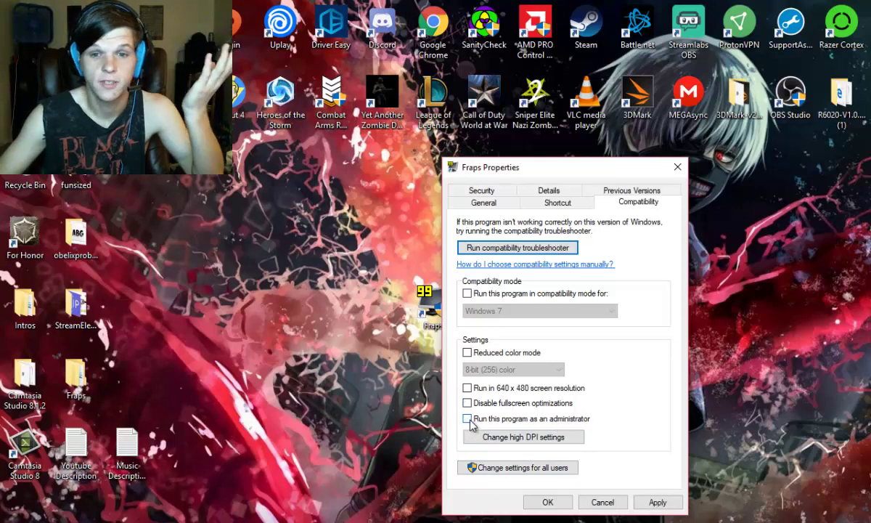